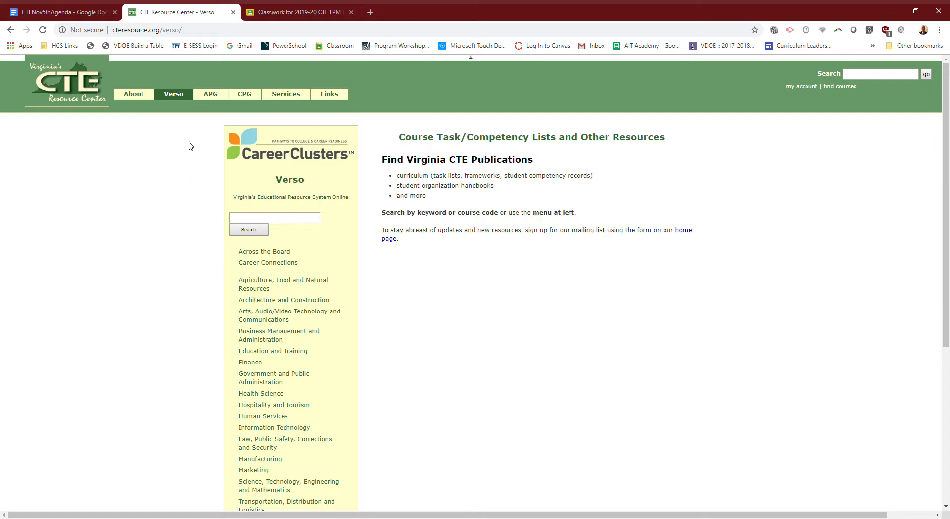
Download the CSV Student Competency Record for the 36-week Computer Information Systems course 6612 from Verso's Business Management and Administration category.
left_click(172, 95)
left_click(258, 336)
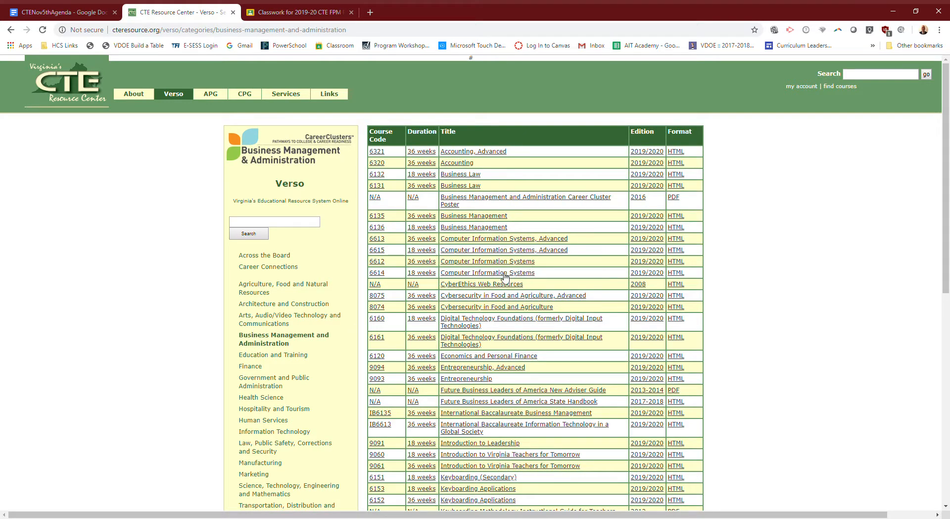
left_click(501, 263)
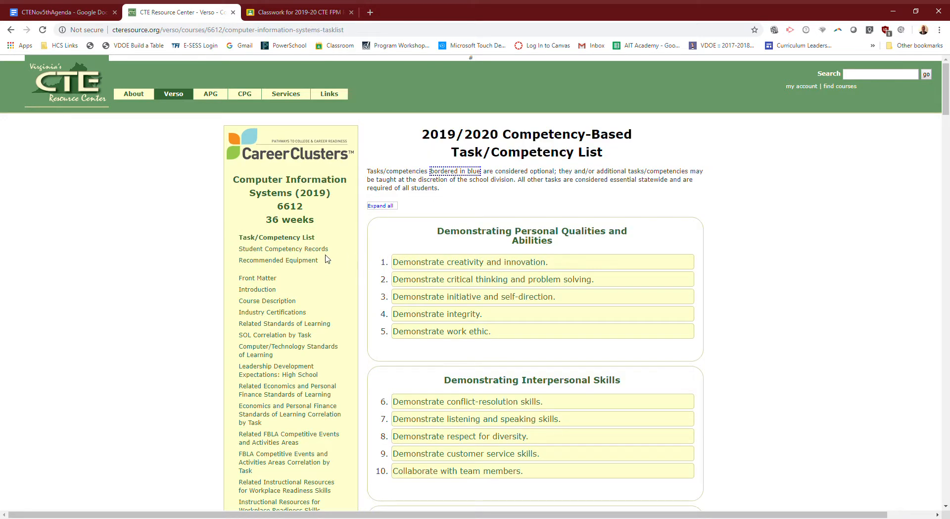
left_click(300, 249)
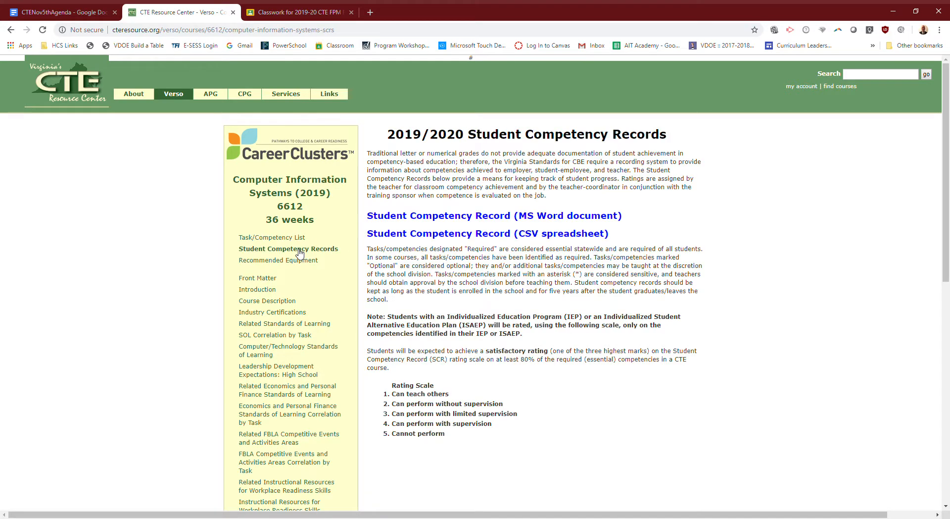
left_click(500, 238)
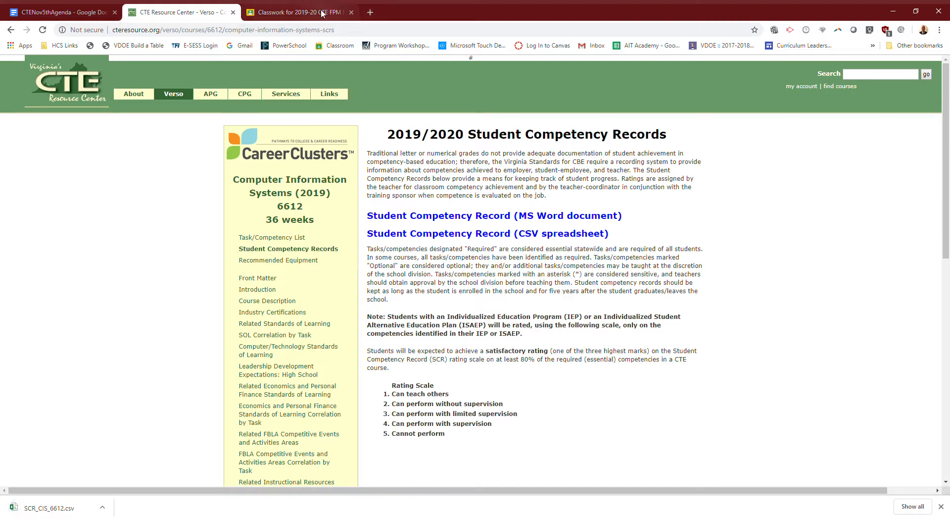
Open Google Drive in a new browser tab and upload the downloaded SCR_CIS_6612.csv to My Drive.
left_click(369, 12)
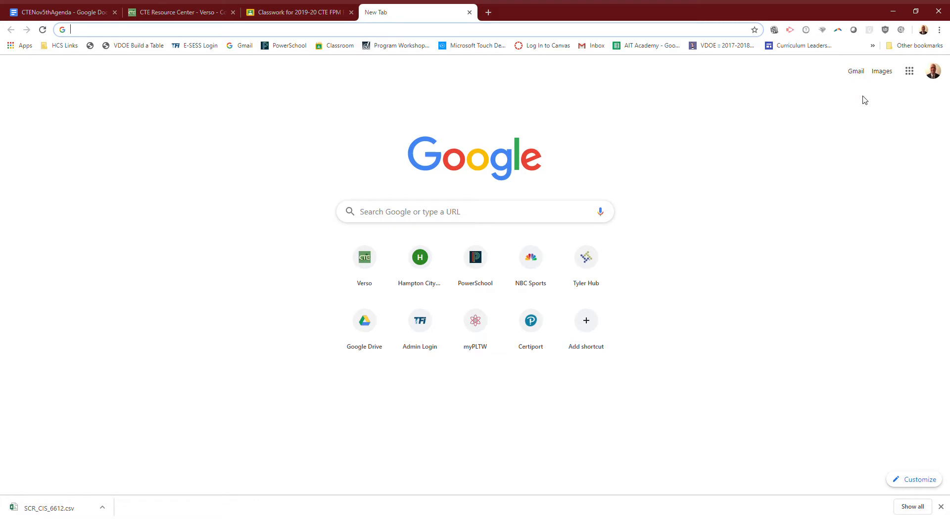
left_click(380, 335)
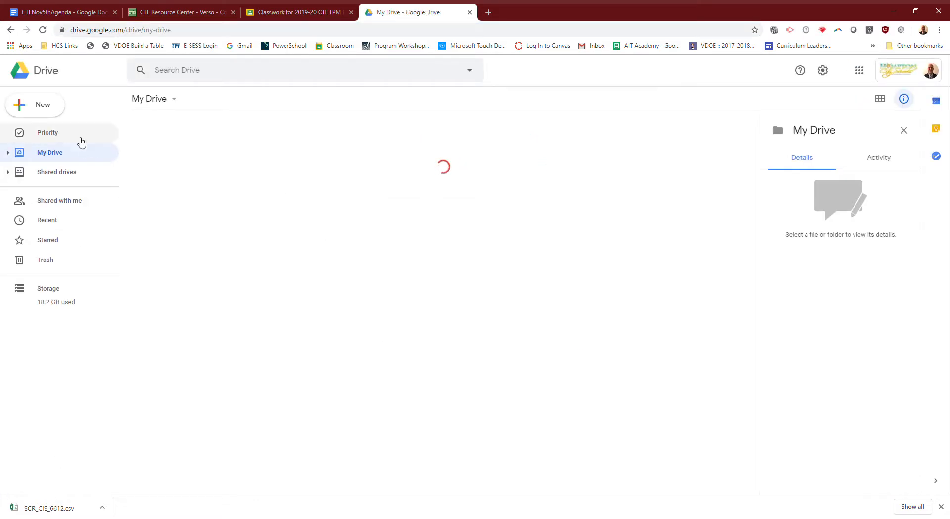
left_click_drag(67, 501, 55, 155)
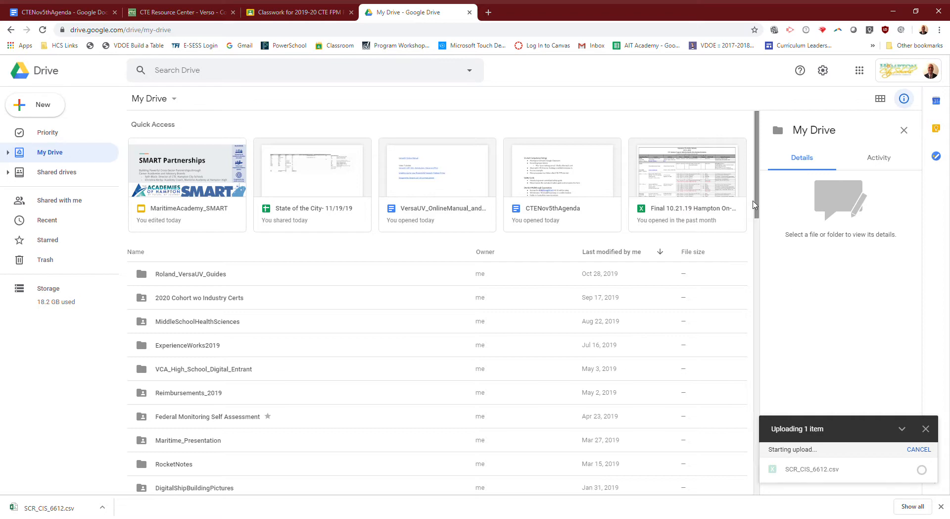
scroll(758, 208, "down", 3)
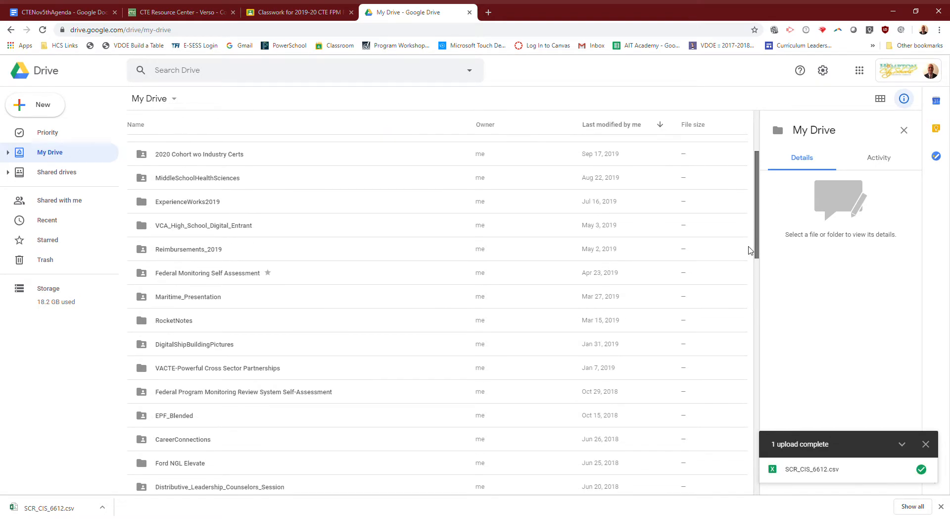
scroll(762, 198, "up", 3)
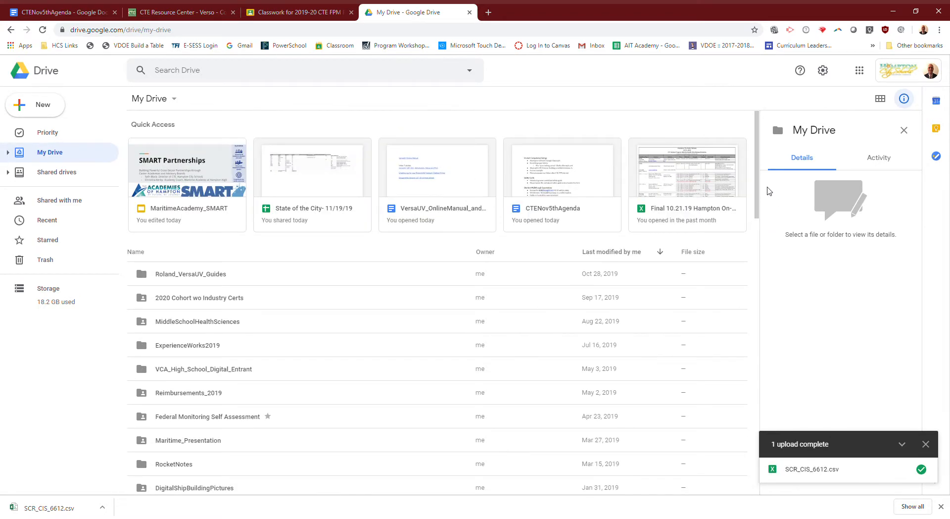
Open the uploaded SCR_CIS_6612.csv from Drive with Google Sheets.
left_click(808, 473)
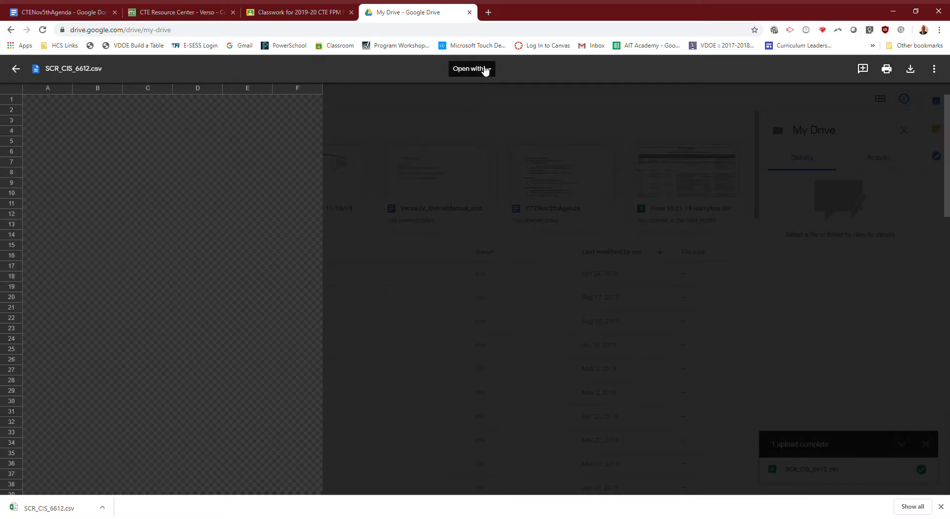
left_click(483, 68)
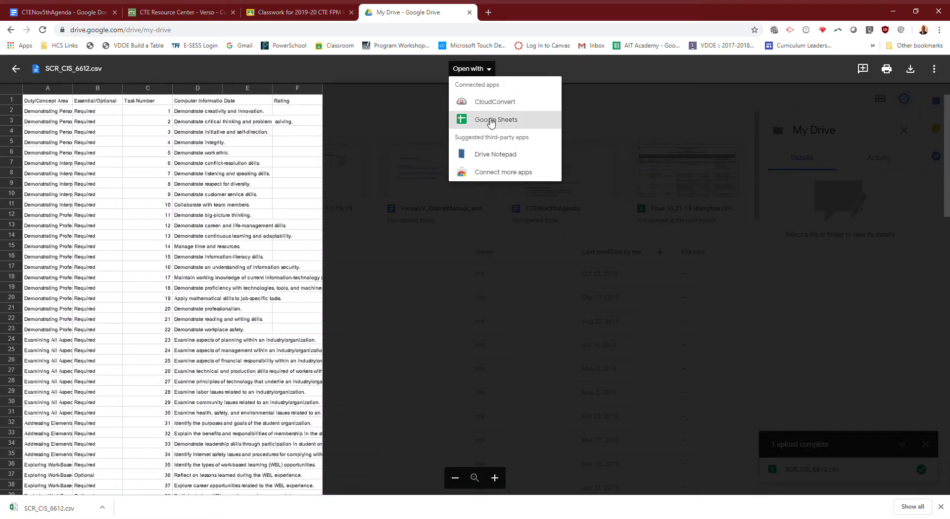
left_click(486, 124)
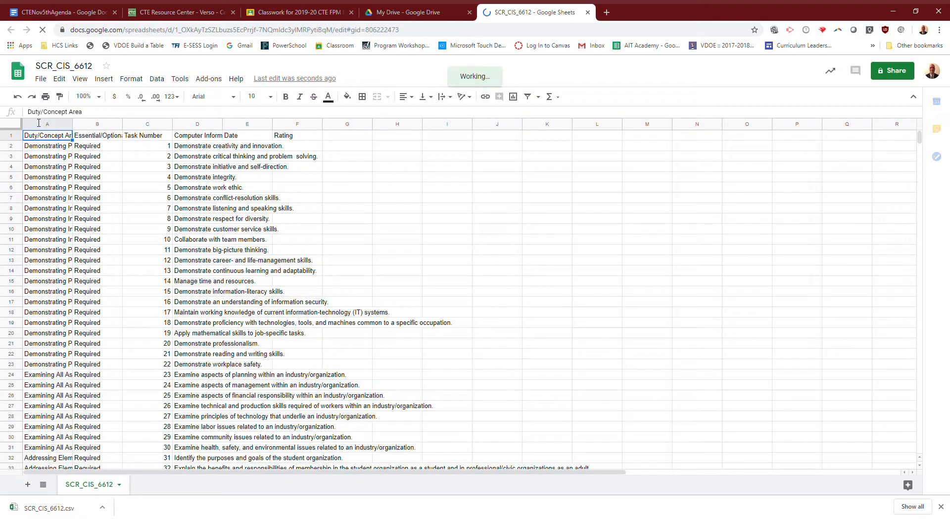
Widen the Duty/Concept Area column and the Tasks/Competencies column so their text is readable.
left_click_drag(72, 126, 122, 126)
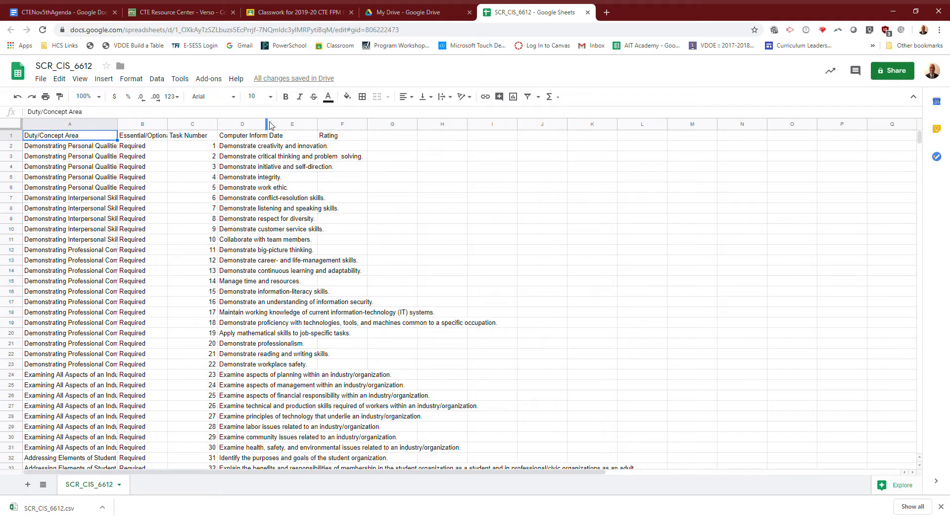
left_click_drag(273, 123, 510, 132)
left_click(528, 138)
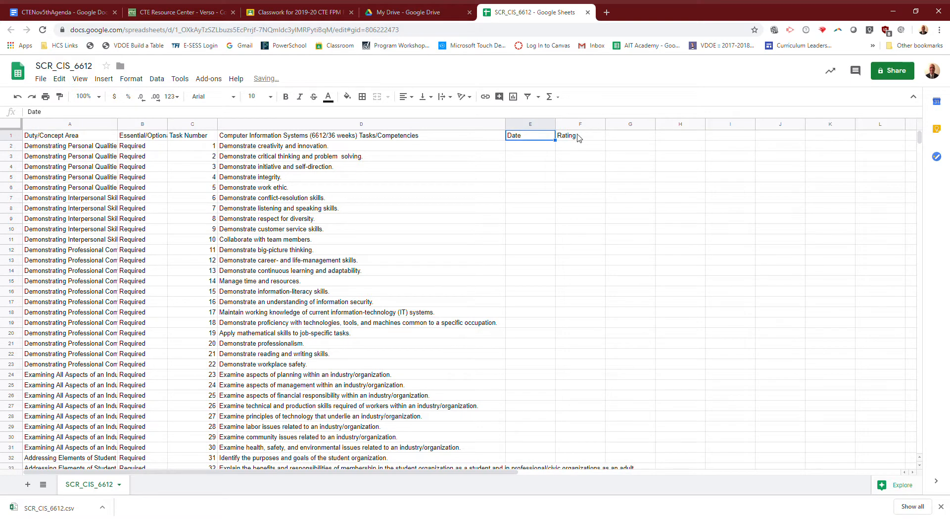
Review the rating scale on the CTE Resource Center's Student Competency Records page and return to the spreadsheet.
left_click(578, 138)
left_click(180, 12)
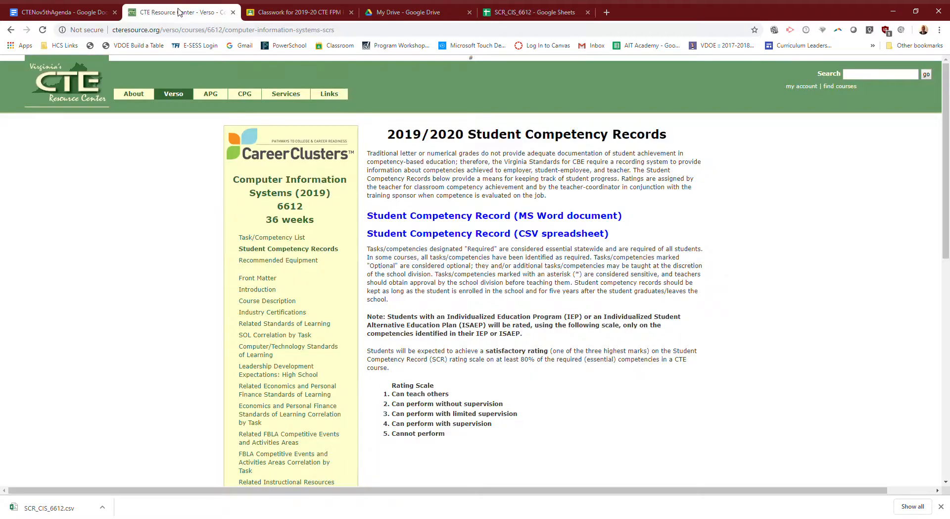
scroll(379, 217, "down", 2)
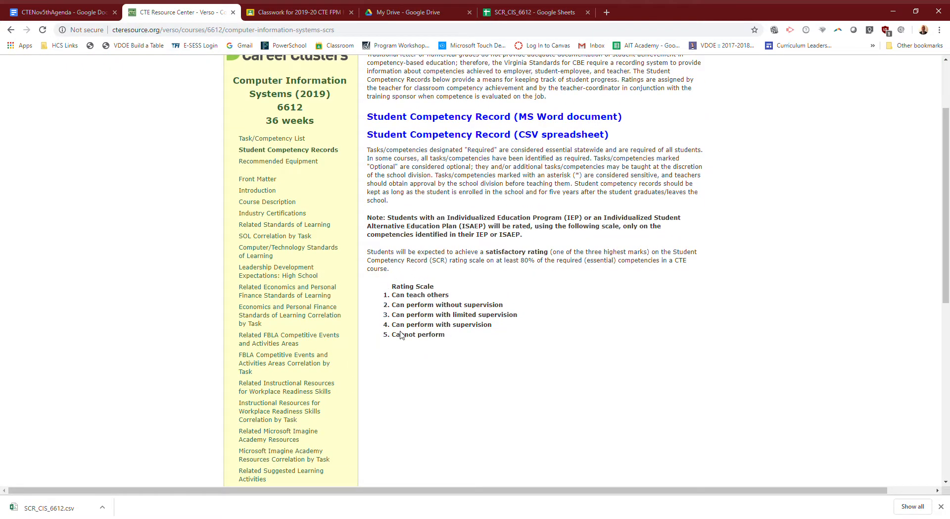
left_click(543, 11)
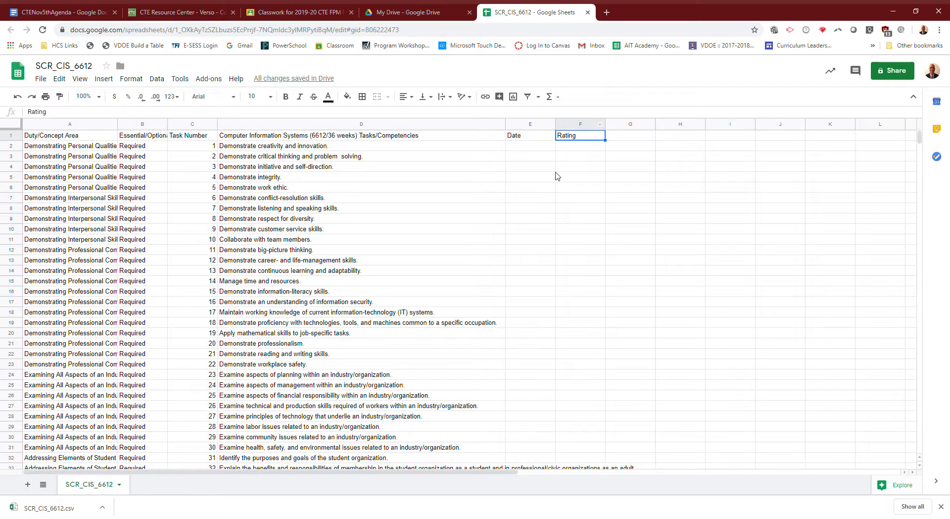
Examine the competency list together with the empty Date and Rating cells, including the row for task 60.
left_click(529, 147)
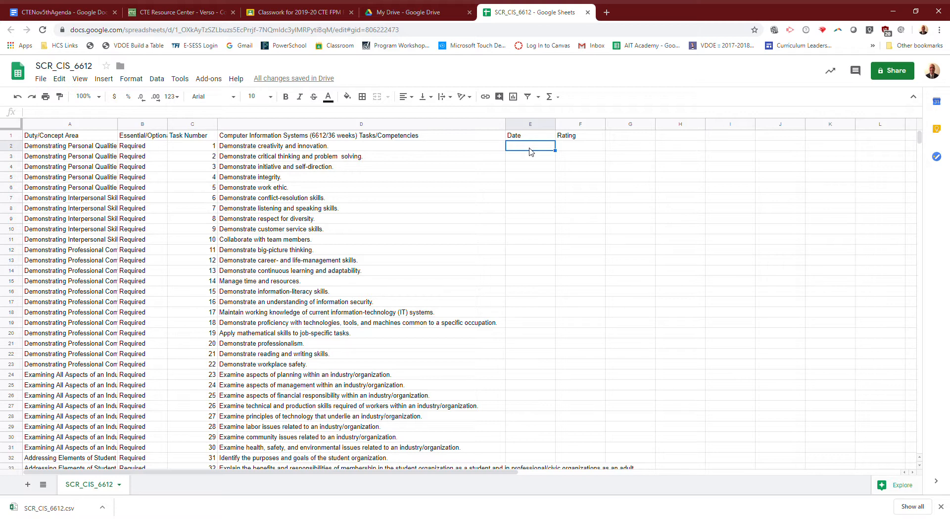
scroll(423, 323, "down", 4)
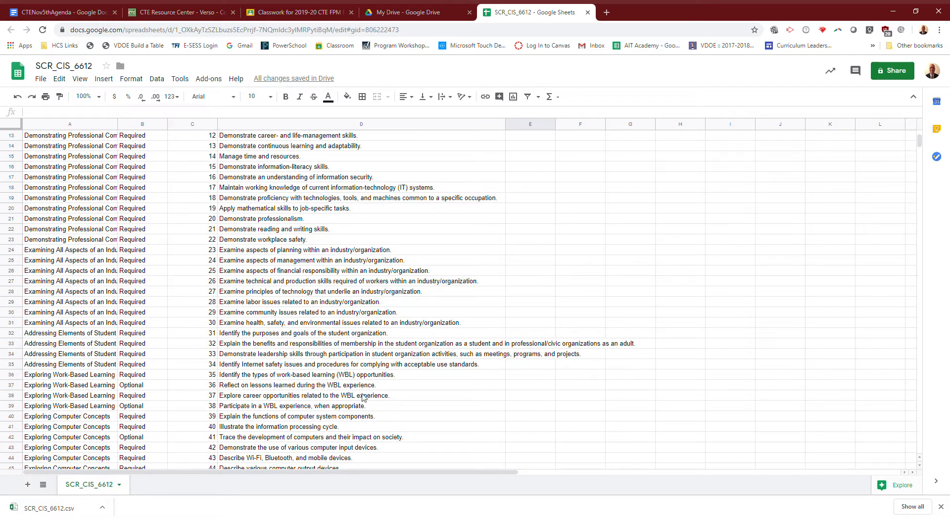
scroll(400, 391, "down", 7)
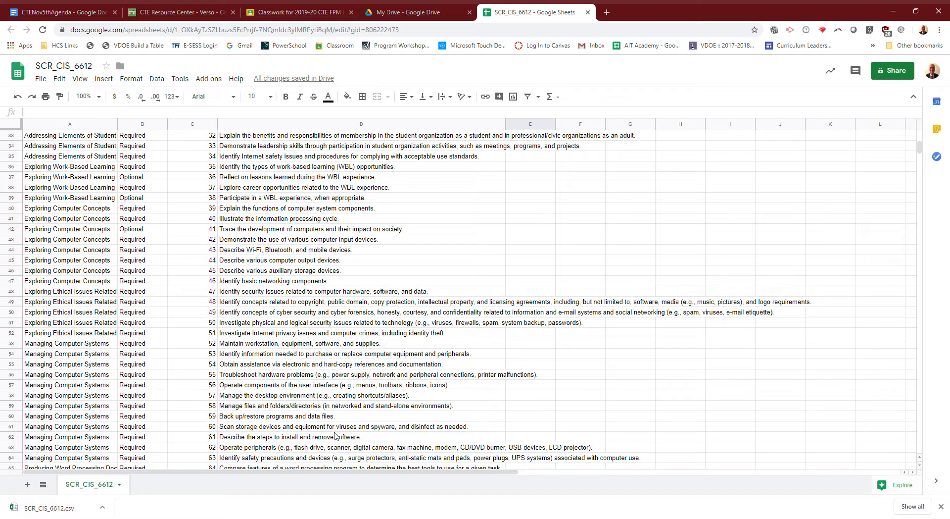
left_click(355, 428)
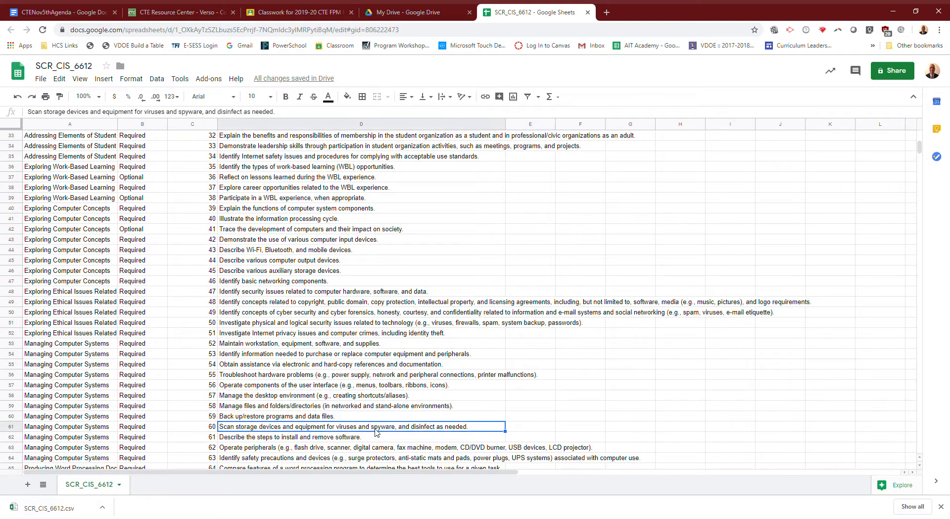
left_click(525, 430)
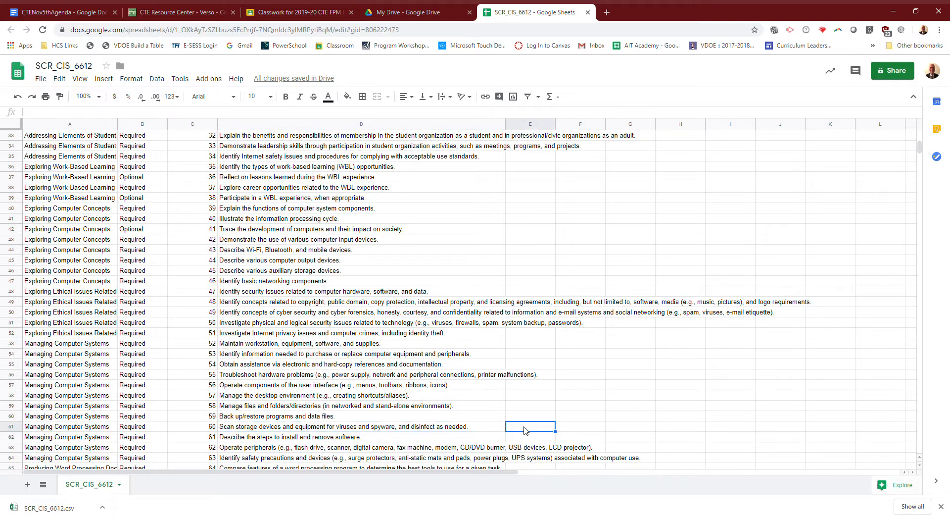
scroll(569, 309, "up", 10)
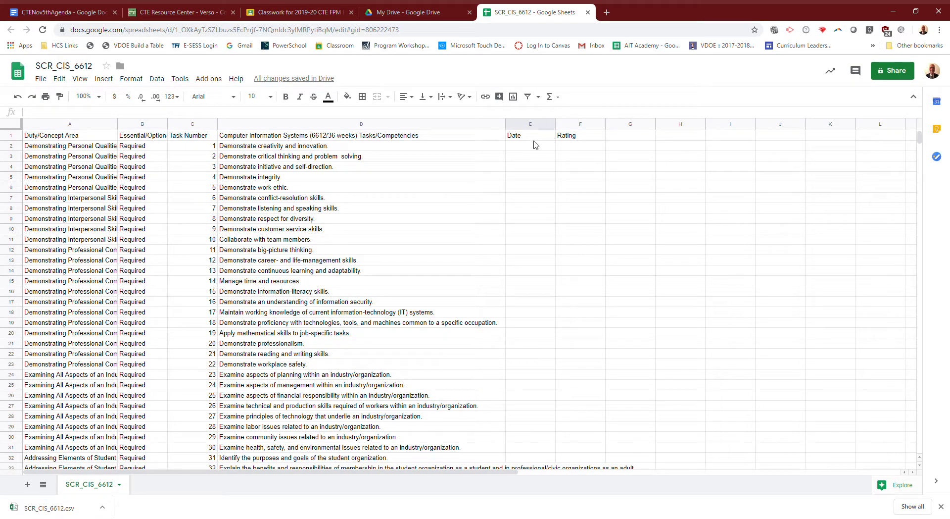
left_click(631, 137)
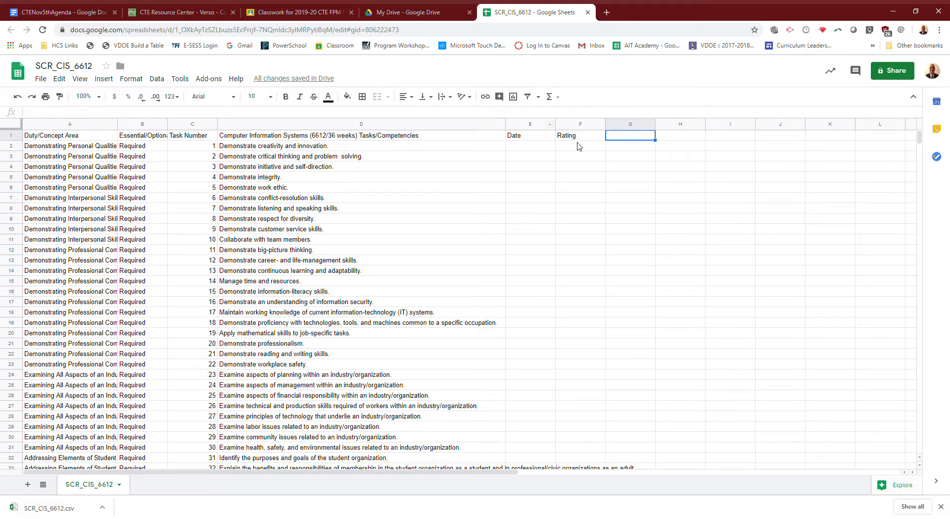
left_click(579, 147)
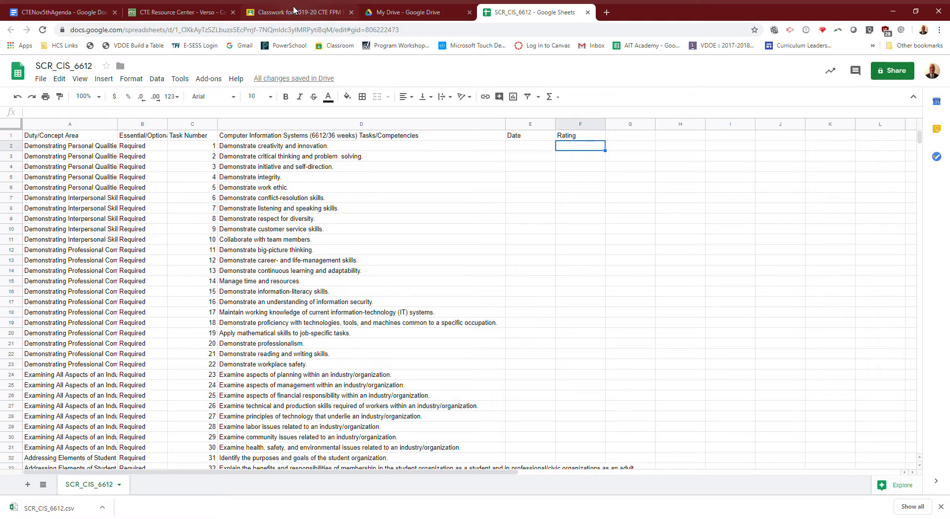
left_click(43, 80)
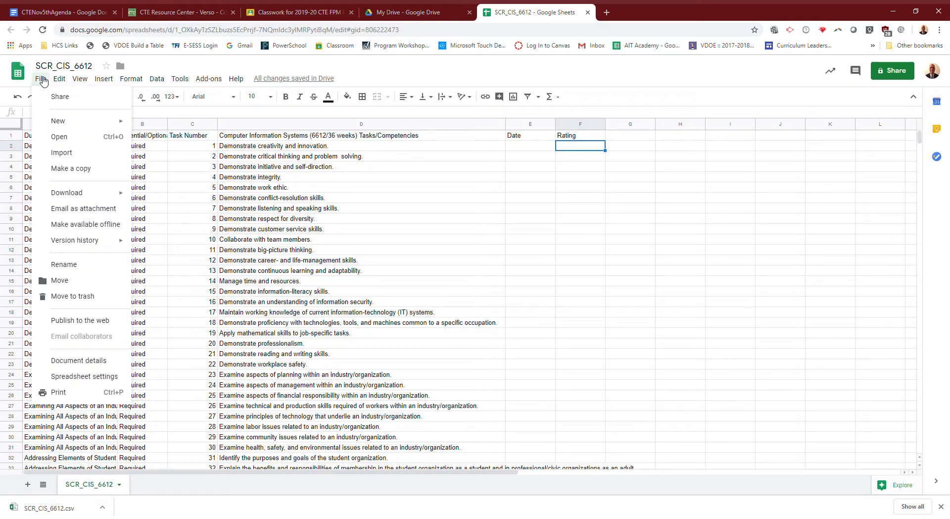
left_click(42, 79)
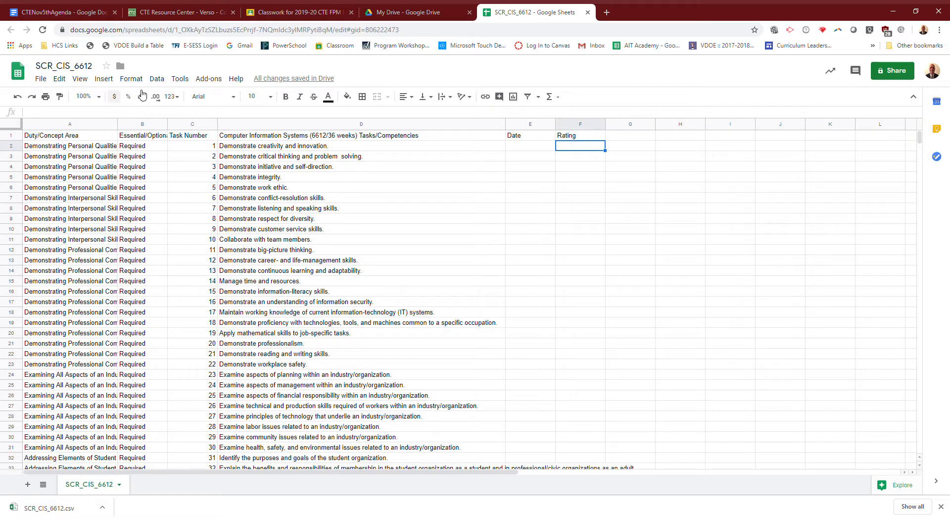
Delete both draft materials named sdfgsd from the classwork of the 2019-20 CTE FPM Review class in Google Classroom.
left_click(245, 15)
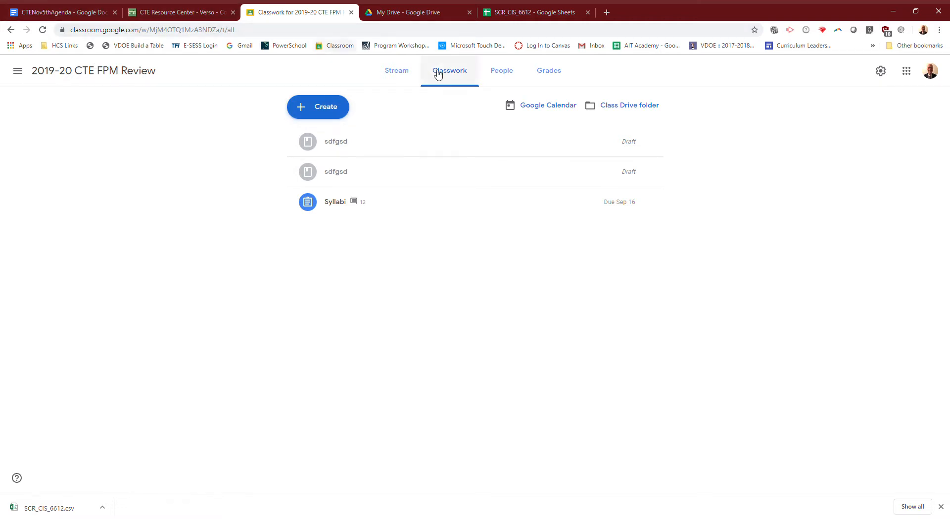
left_click(411, 74)
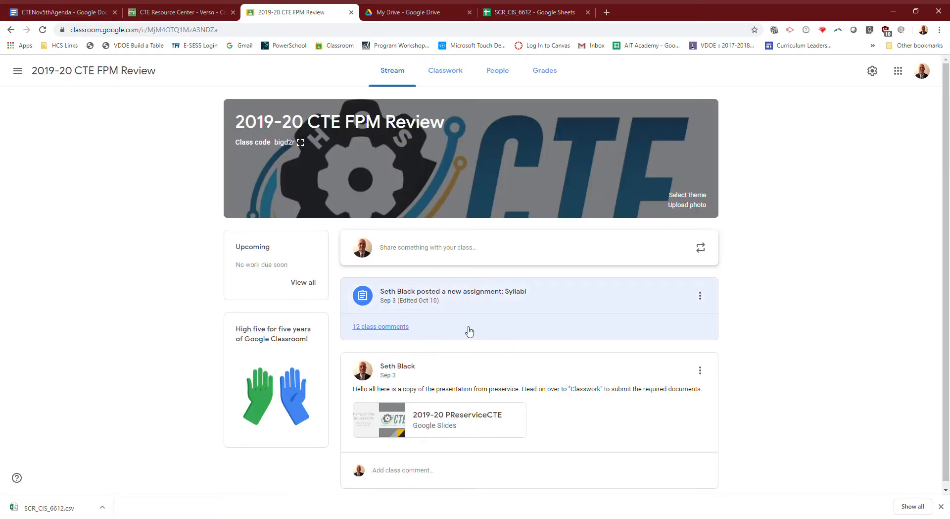
left_click(436, 73)
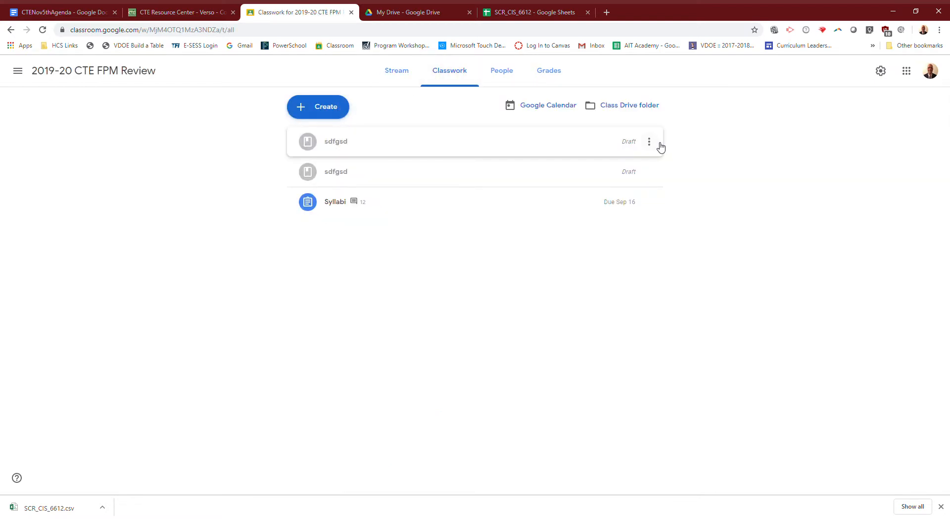
left_click(649, 143)
left_click(614, 178)
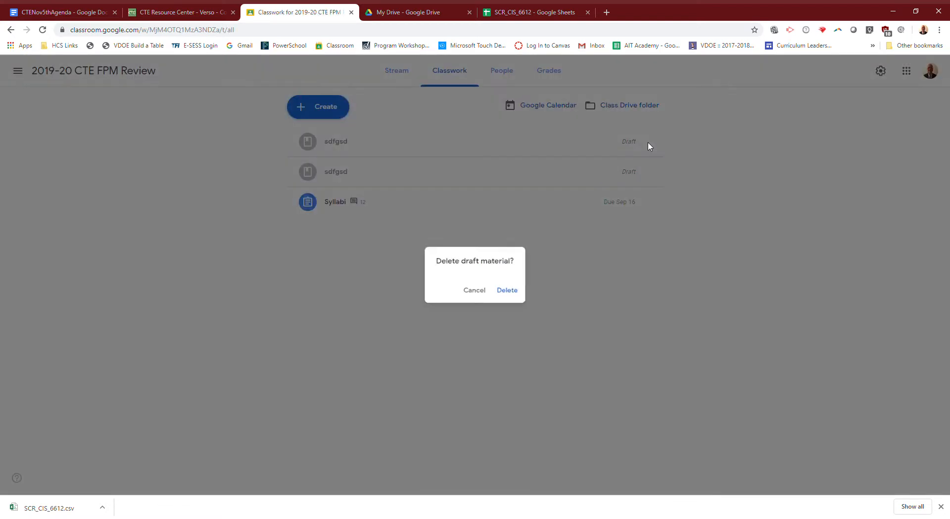
left_click(509, 292)
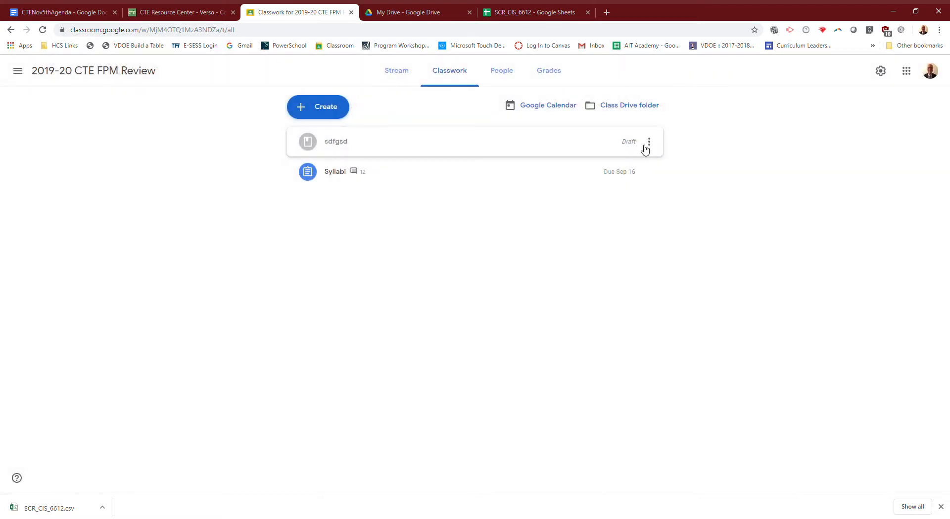
left_click(652, 143)
left_click(612, 181)
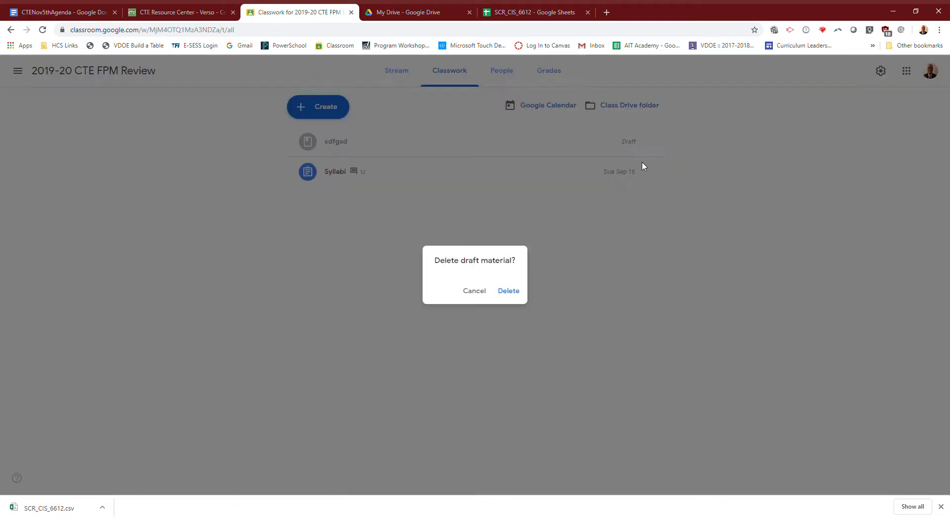
left_click(506, 292)
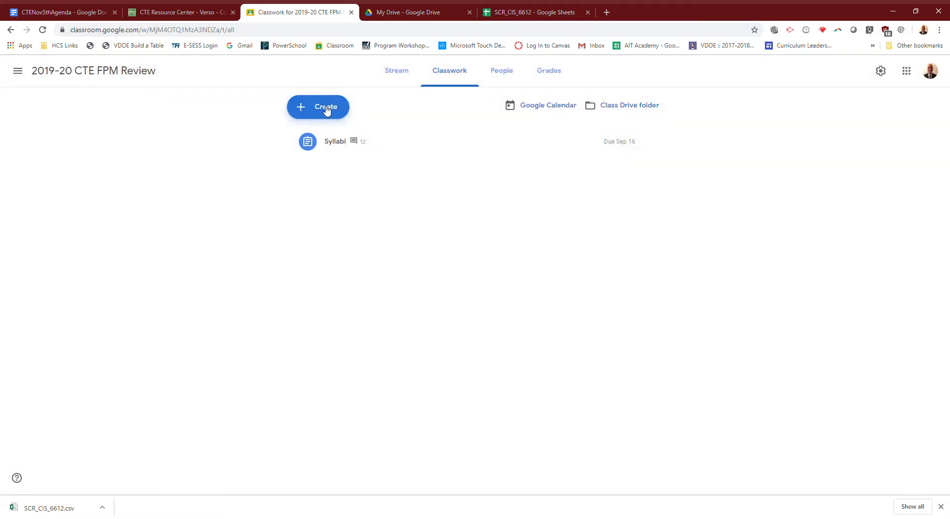
Create a new assignment titled "Student Competency Rating" for the 2019-20 CTE FPM Review class.
left_click(327, 108)
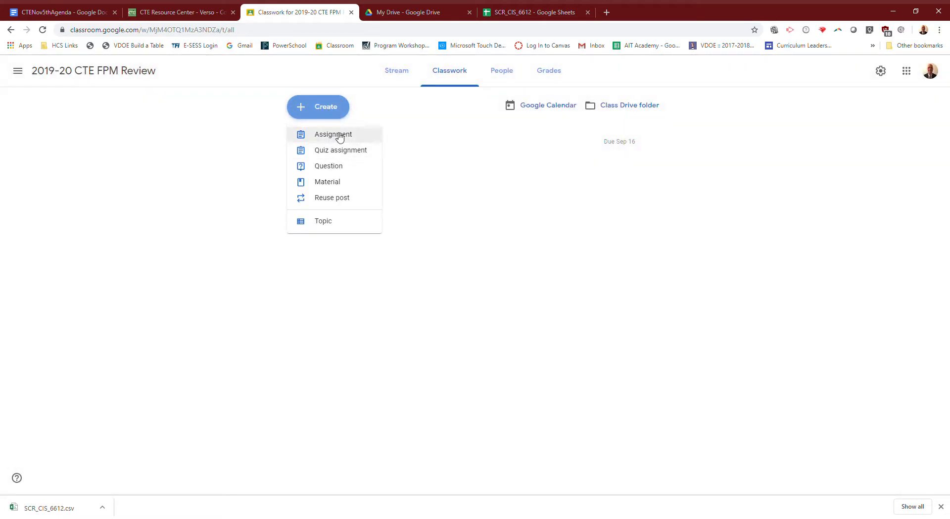
left_click(345, 139)
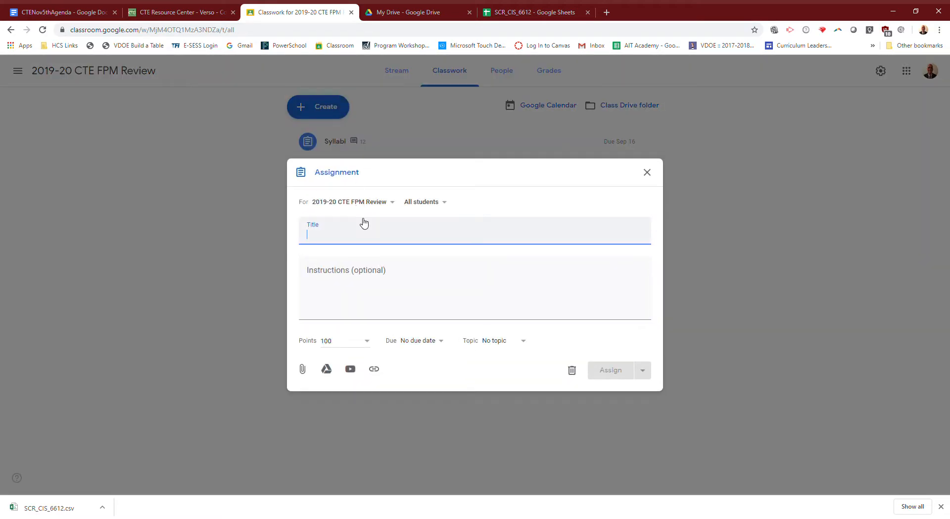
type("Student Competency Rating")
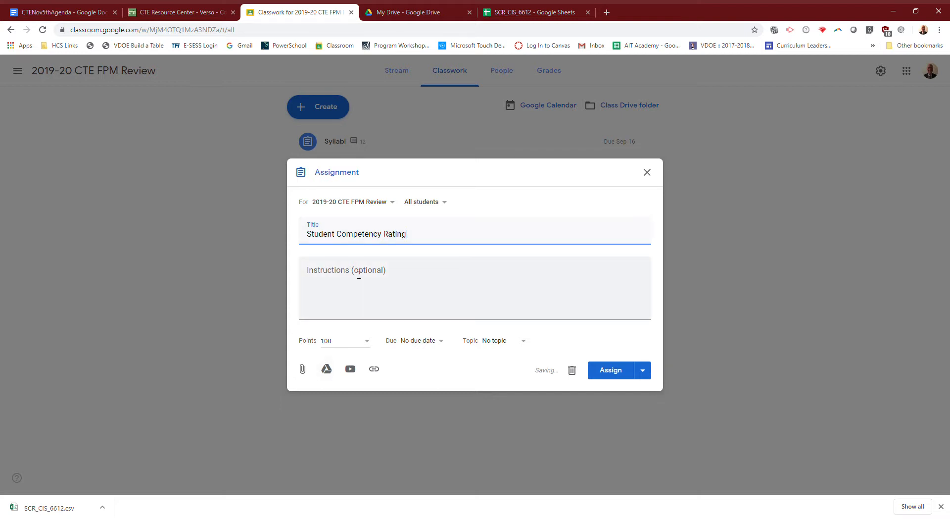
Attach the SCR_CIS_6612 Google Sheet from Drive with a copy made for each student, and close the assignment as a draft.
left_click(327, 369)
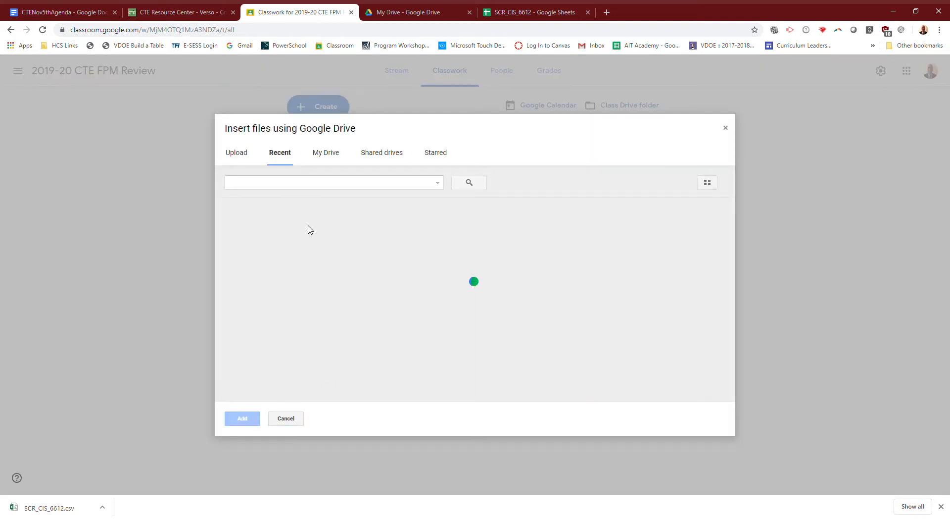
left_click(246, 250)
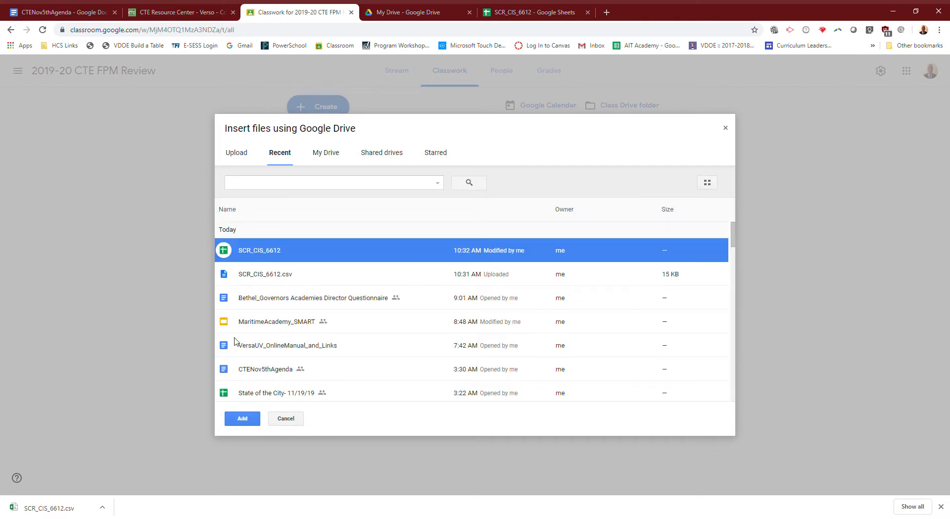
left_click(242, 418)
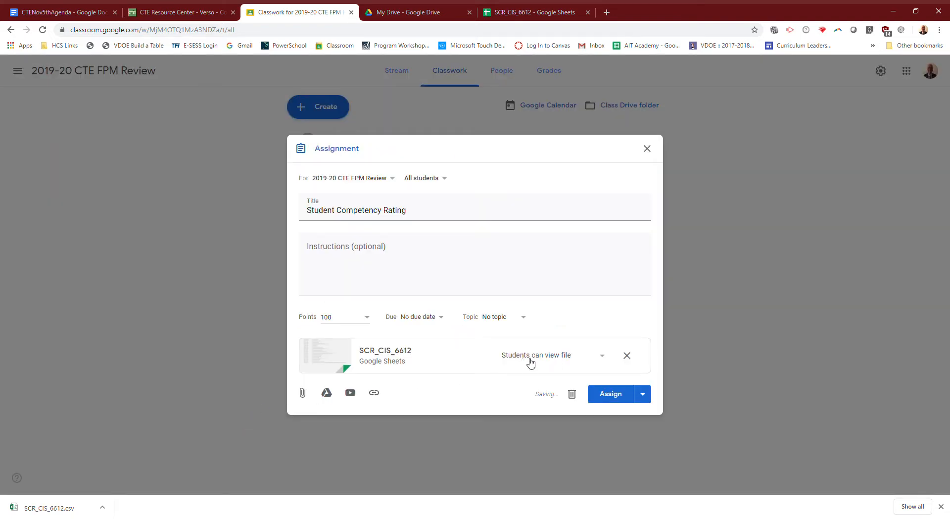
left_click(601, 356)
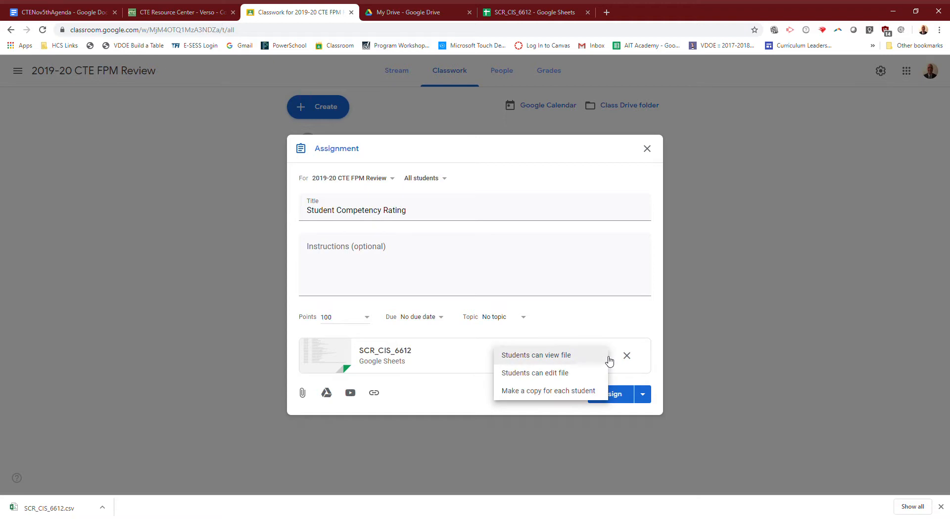
left_click(544, 392)
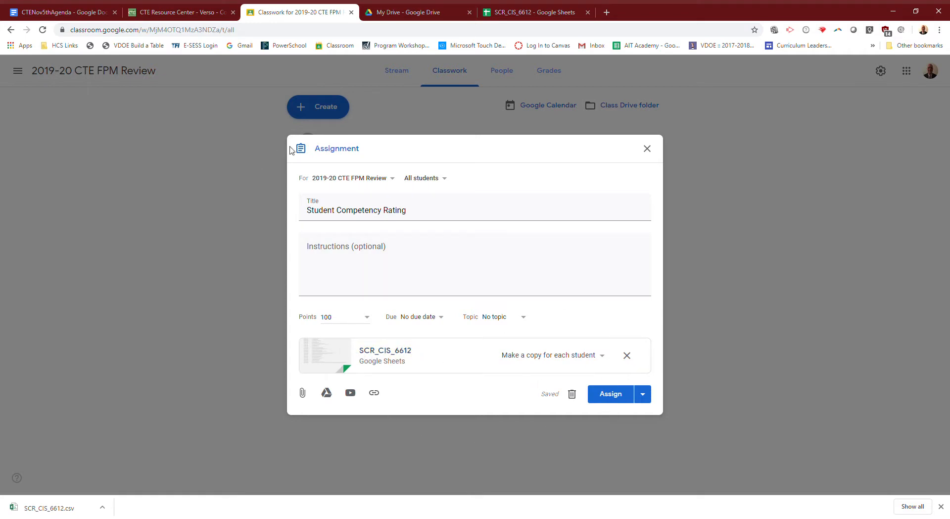
left_click(647, 149)
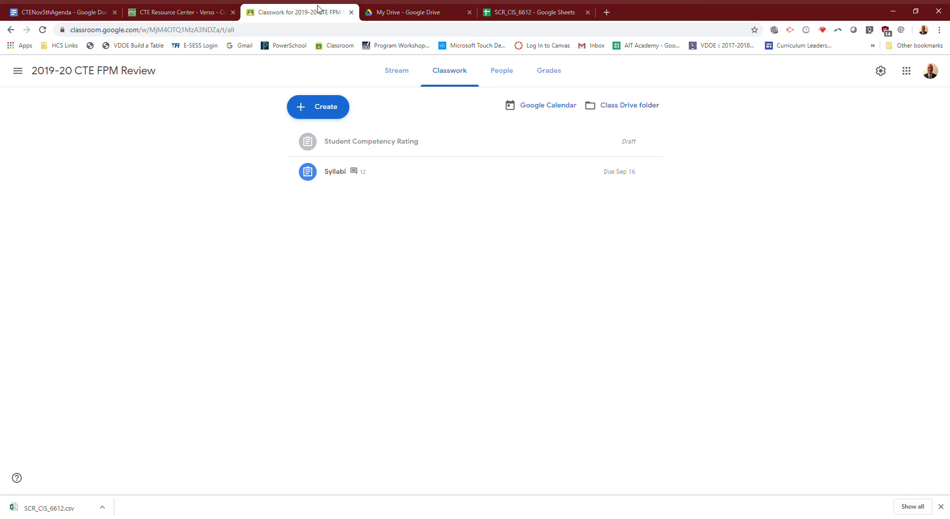
Review the SCR_CIS_6612 spreadsheet, its CSV preview in Drive and the CTE Resource Center's rating scale, and return to the Classroom classwork.
left_click(505, 10)
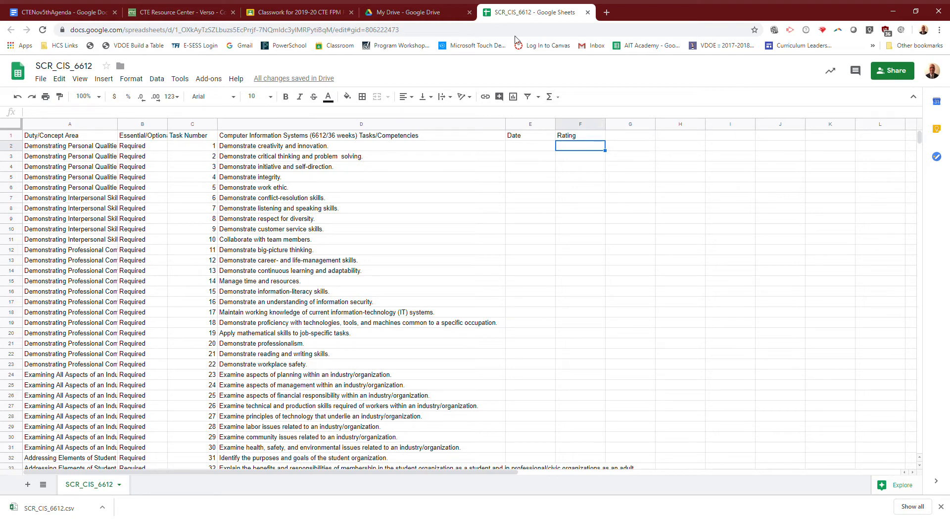
left_click(405, 11)
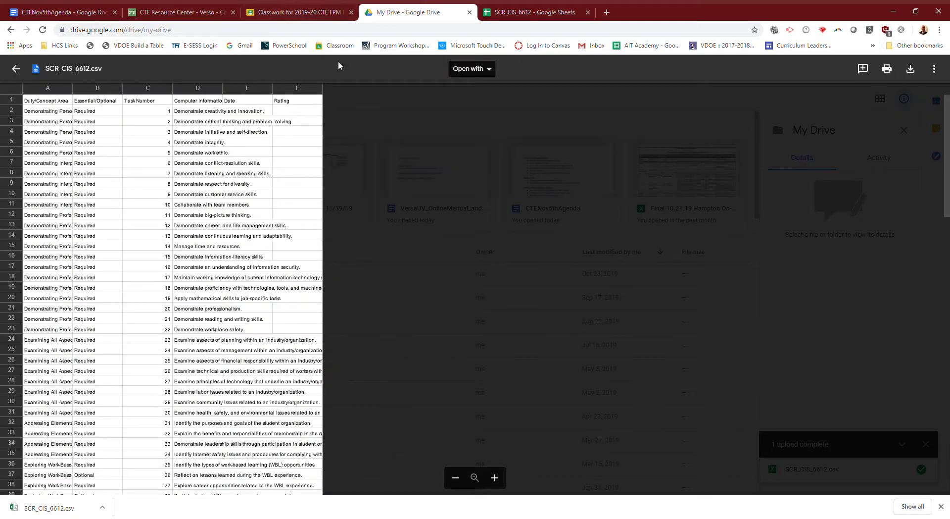
left_click(498, 14)
left_click(357, 16)
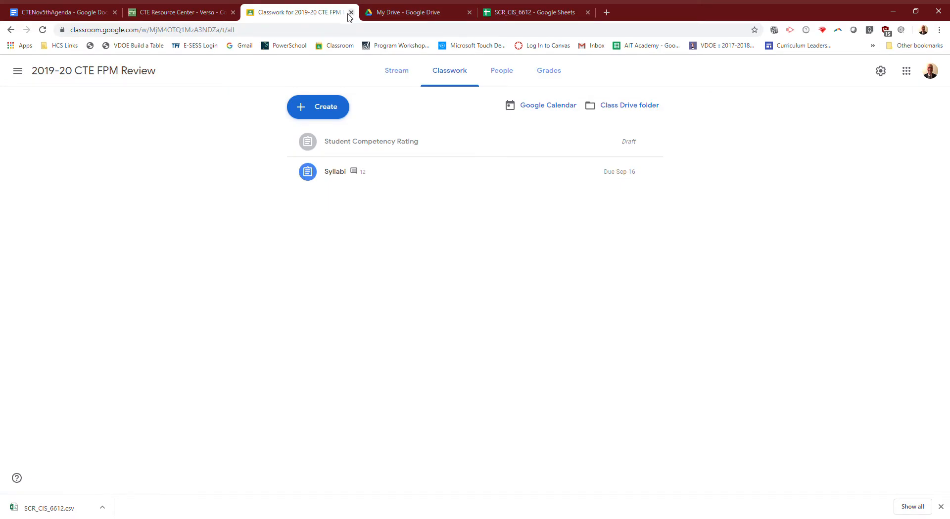
left_click(171, 12)
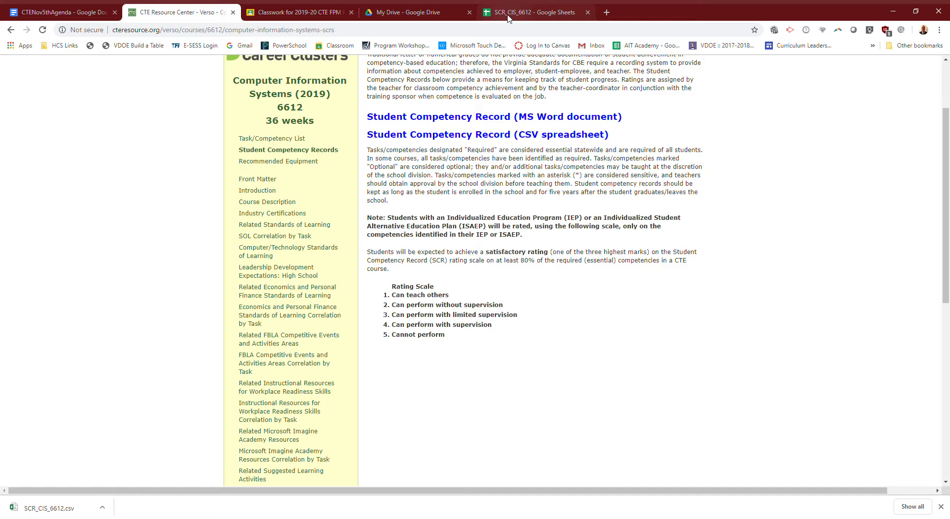
left_click(299, 15)
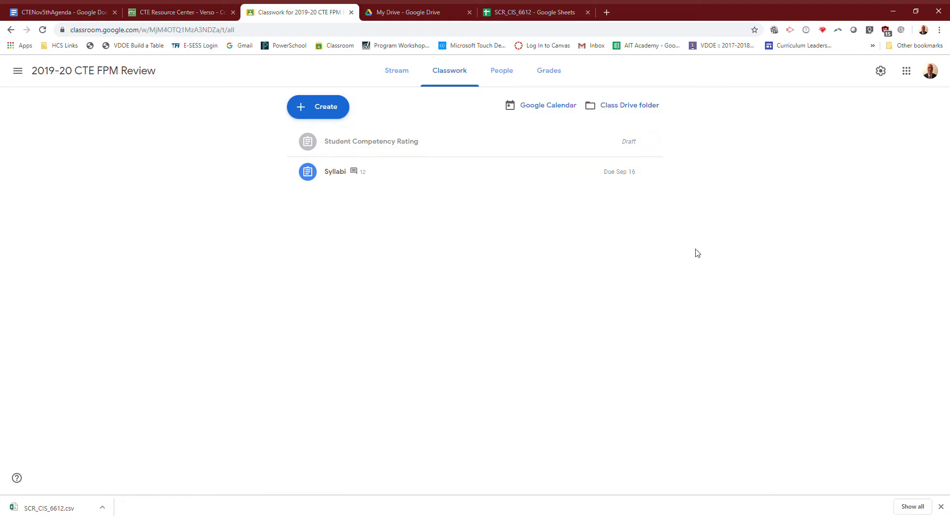
Close the SCR_CIS_6612.csv preview in Google Drive and open the class Drive folder from the Classroom classwork page.
left_click(378, 12)
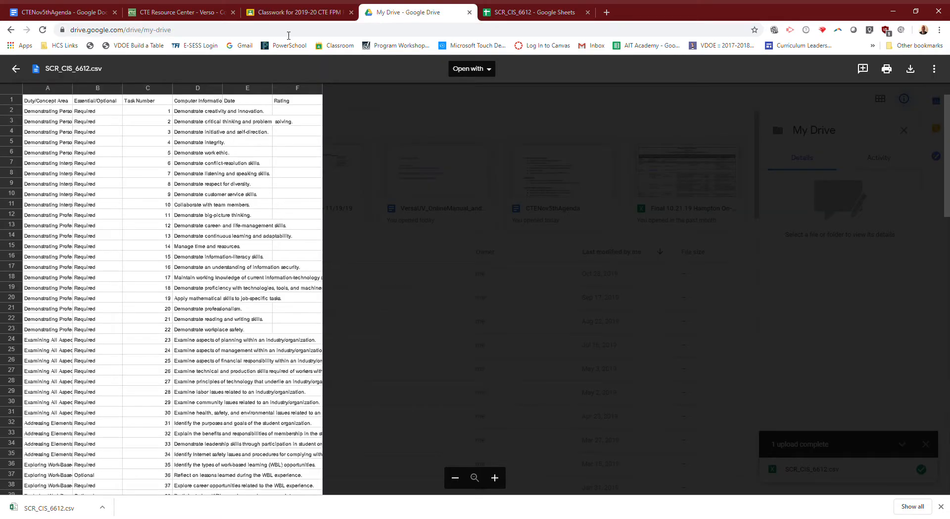
left_click(16, 69)
left_click(297, 15)
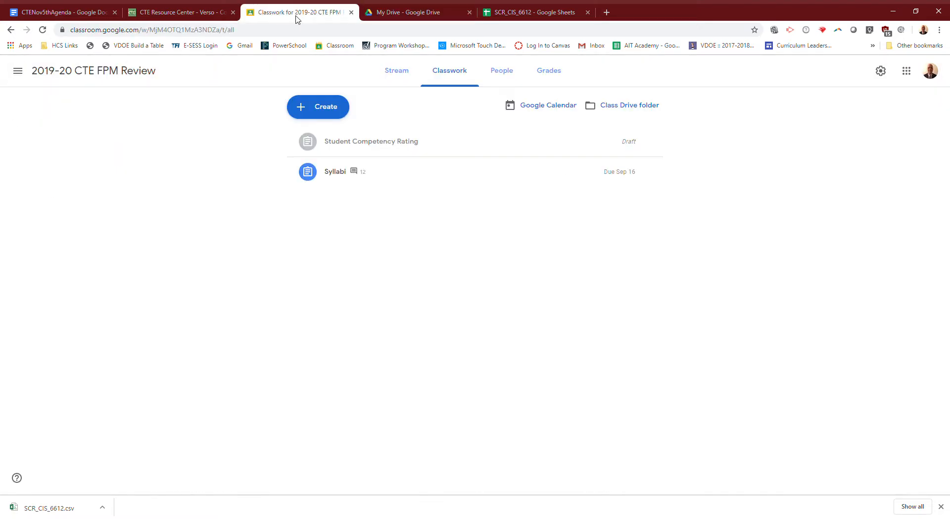
left_click(635, 105)
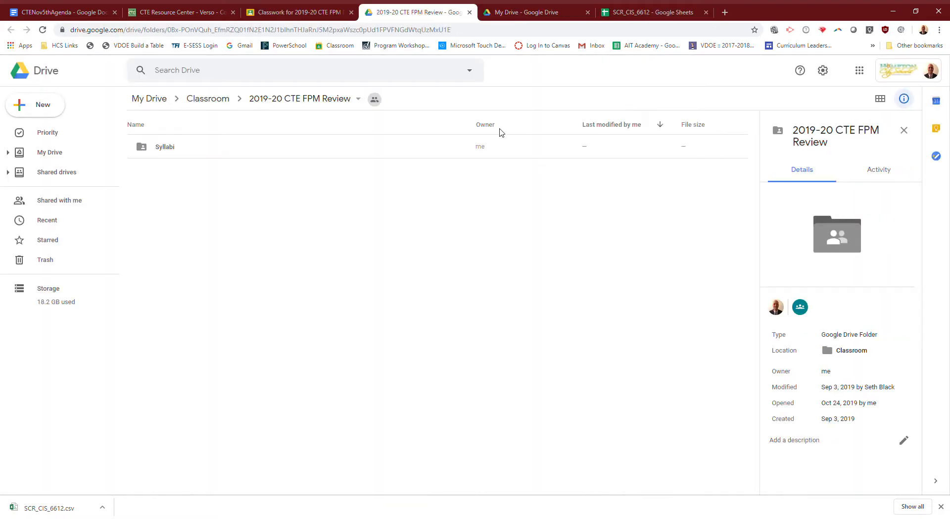
Try adding two colleagues as recipients for sharing the Syllabi folder, and cancel without sending the invitation.
left_click(174, 153)
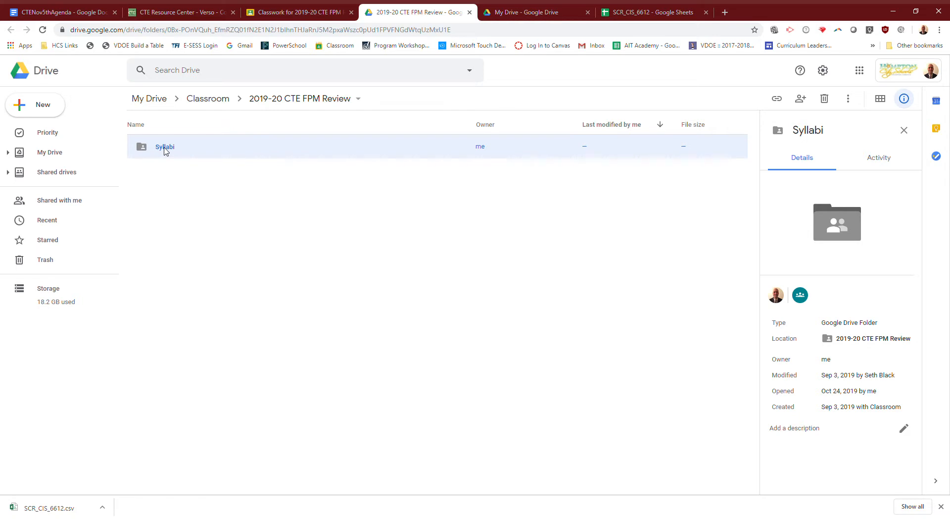
right_click(185, 149)
left_click(258, 187)
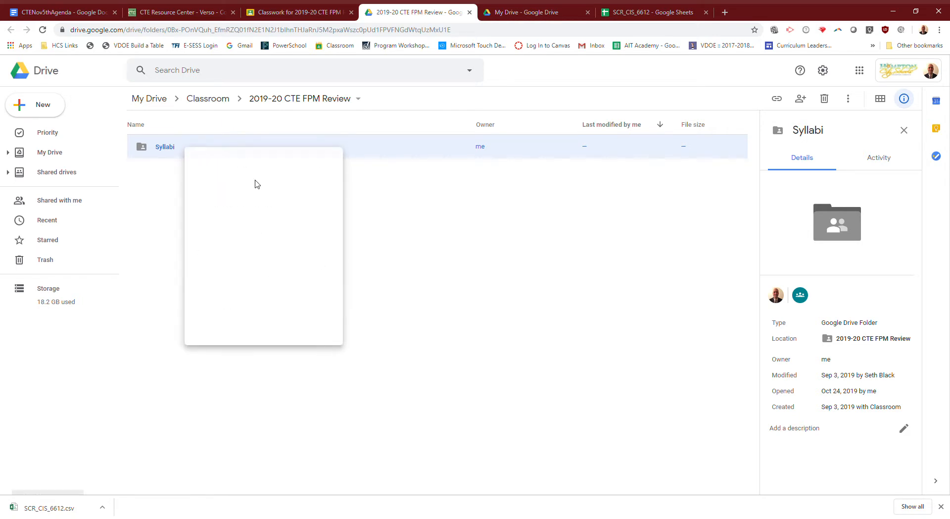
type("sabl")
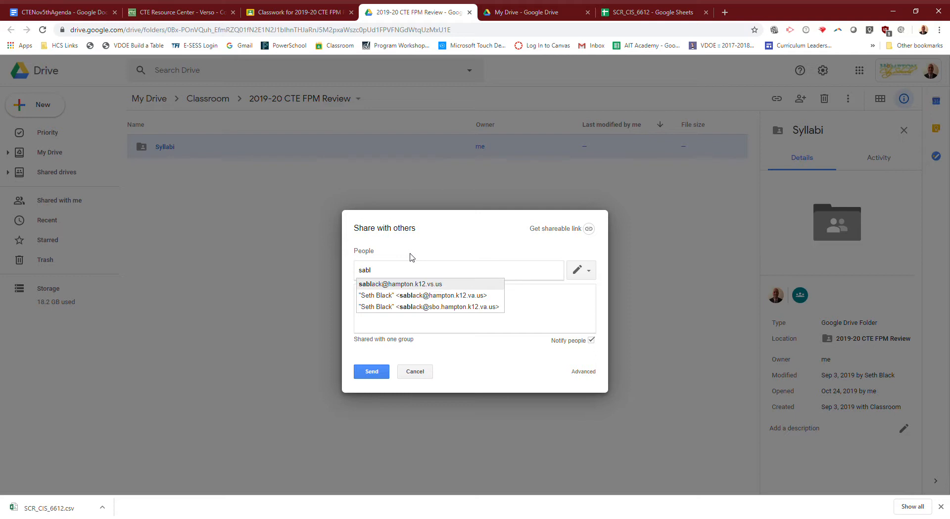
key("Down")
key("Return")
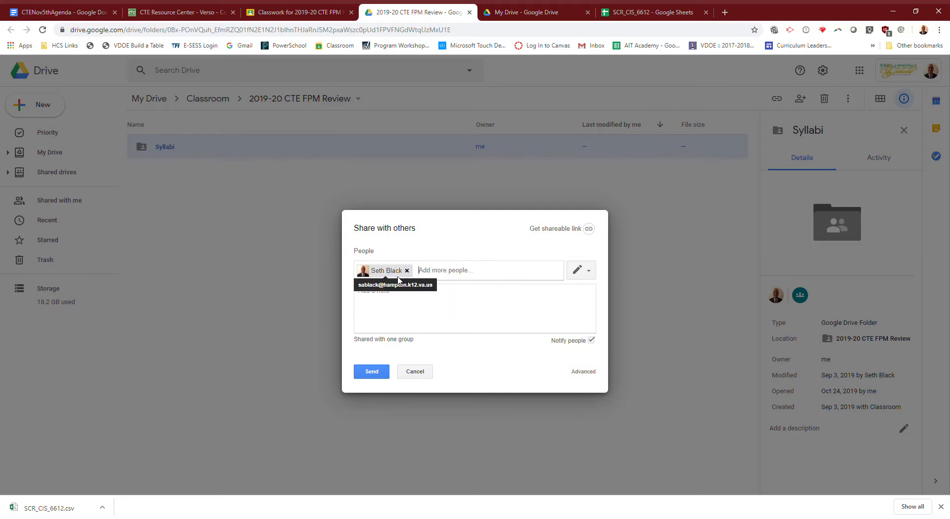
type("sha")
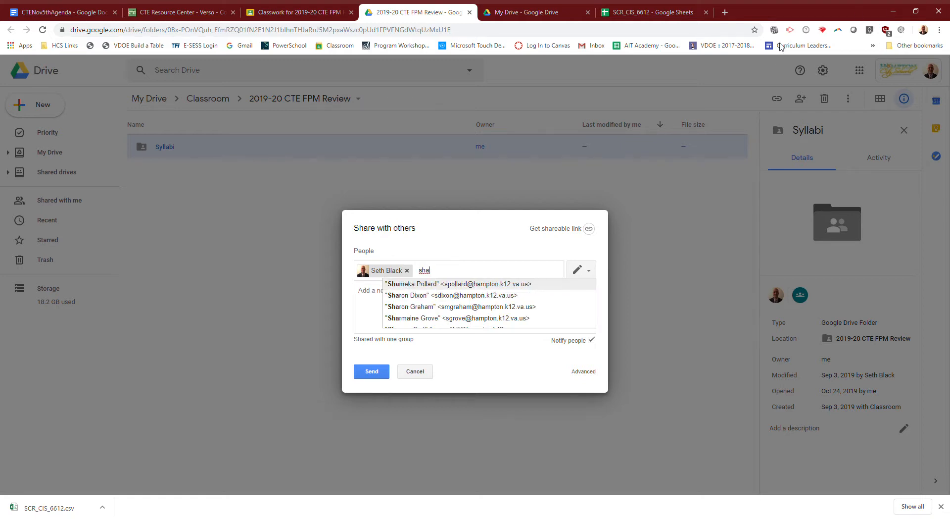
key("Down")
key("Up")
key("Return")
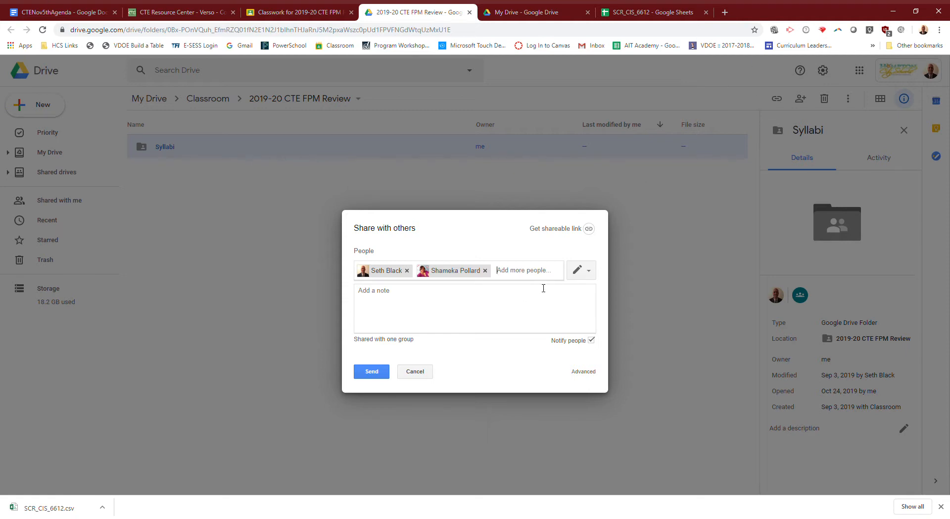
left_click(419, 369)
left_click(374, 319)
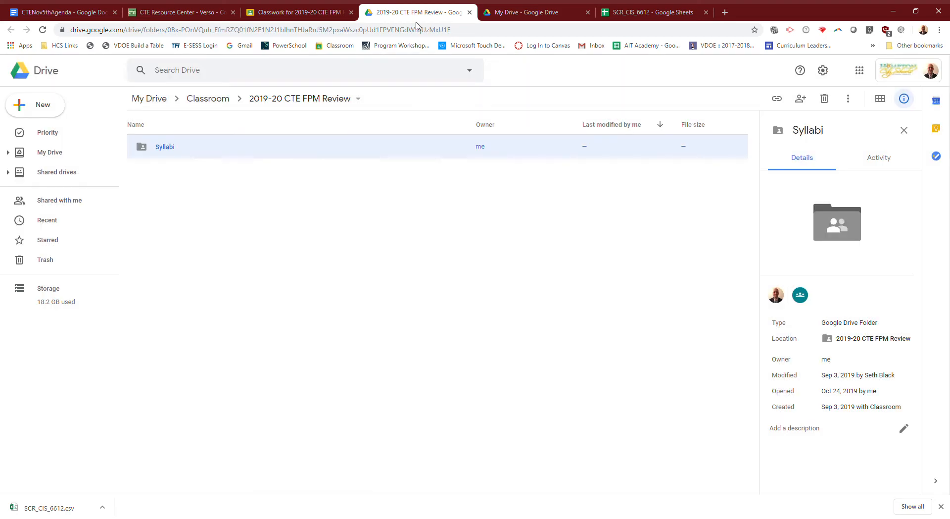
Switch from the class folder back to the My Drive file list.
left_click(527, 12)
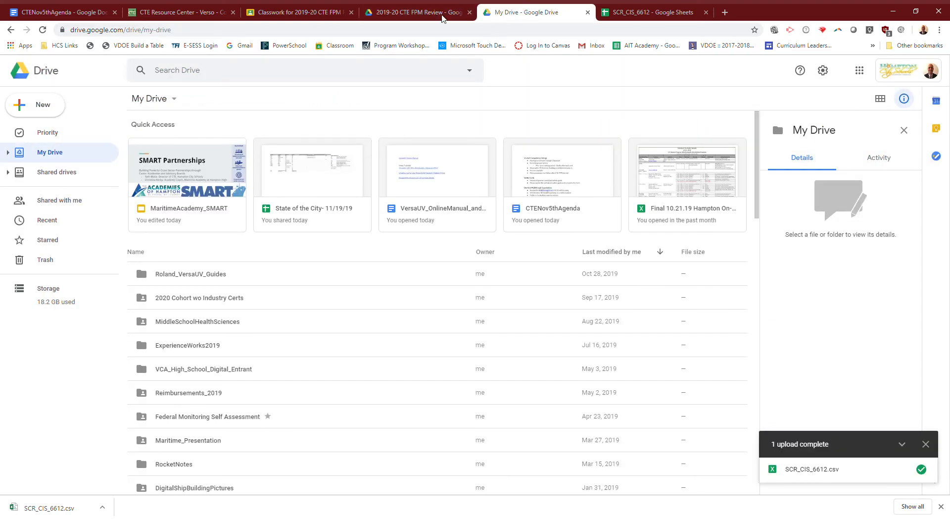